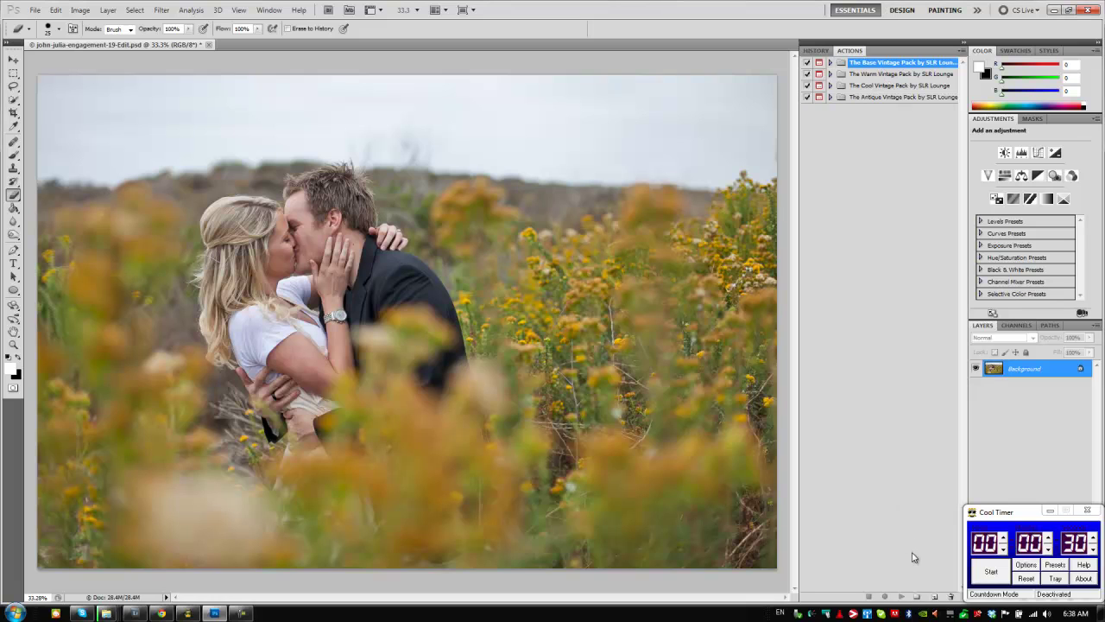
Step: Create an action set named 'SLR Lounge Mixology' and move it to the top of the Actions panel
left_click(919, 597)
type("SLR Lou")
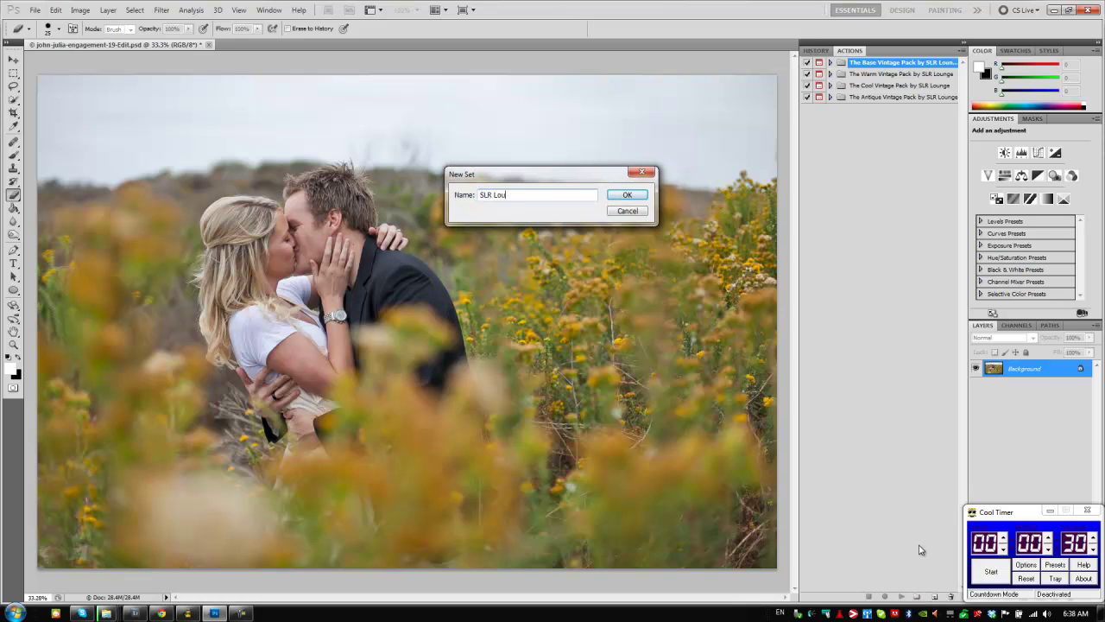
type("nge Mixology")
key("Return")
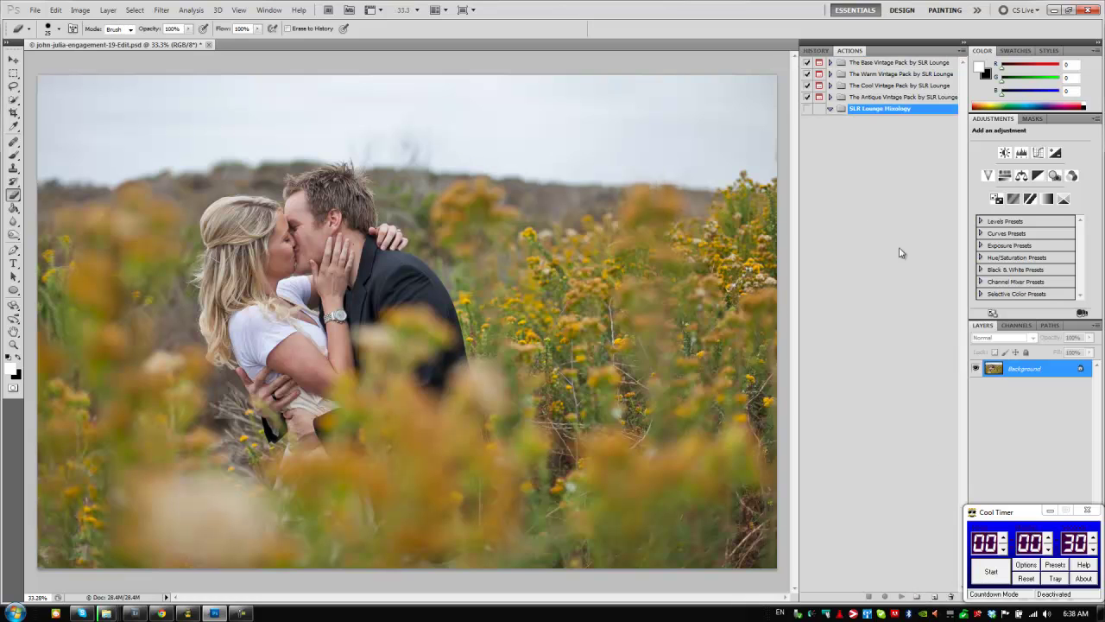
left_click_drag(866, 86, 857, 62)
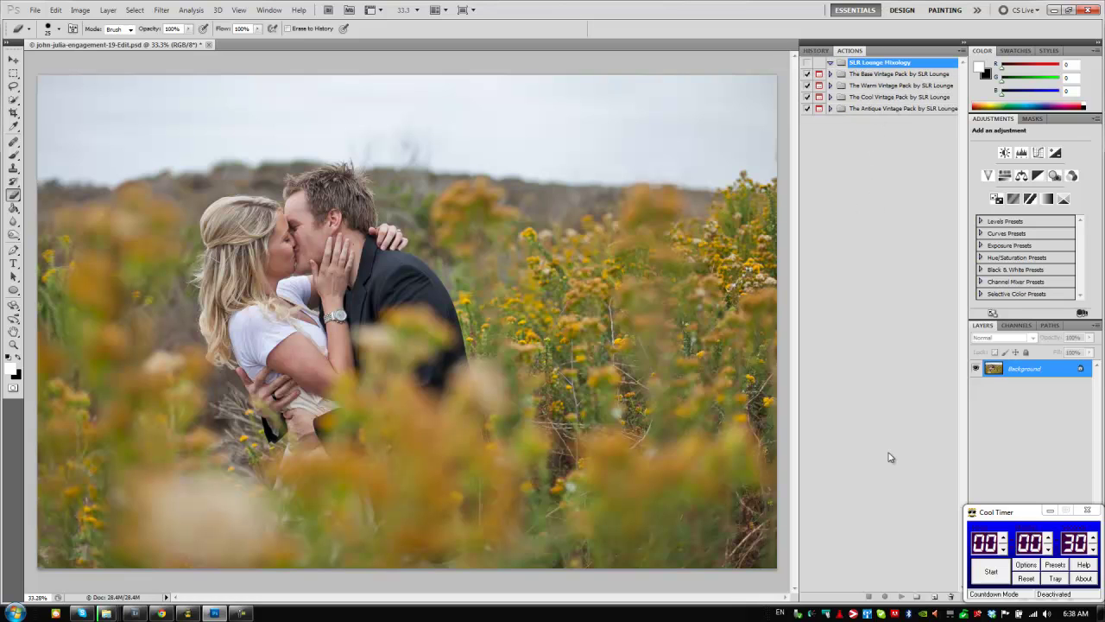
Step: Create a new action named 'Whimsically Bright' in the set and start recording
left_click(934, 595)
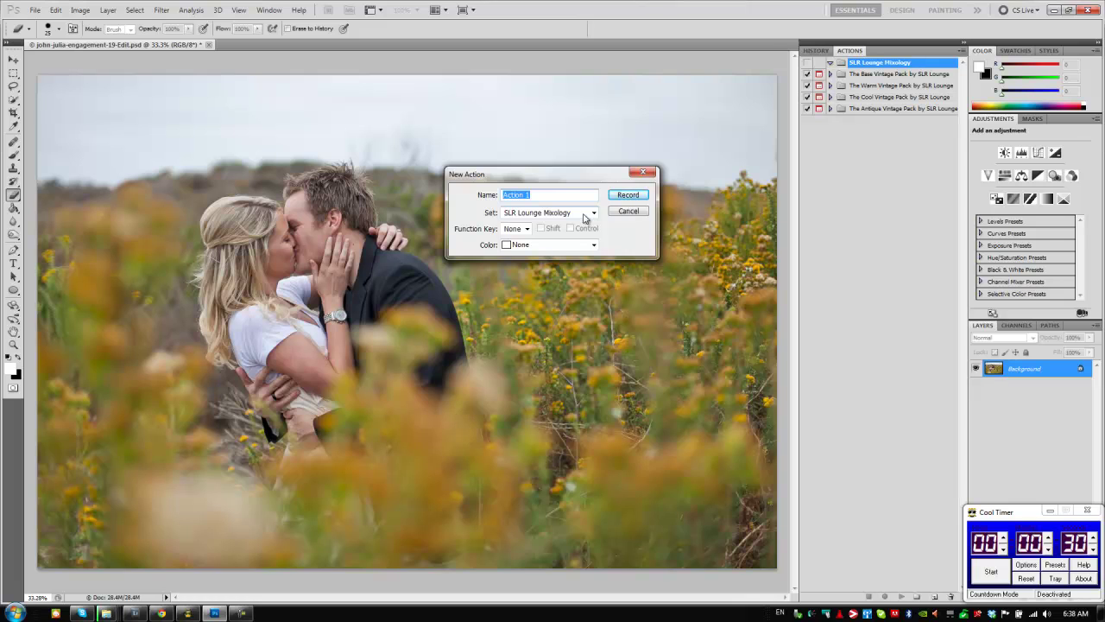
type("Whimsically Bright")
left_click(632, 199)
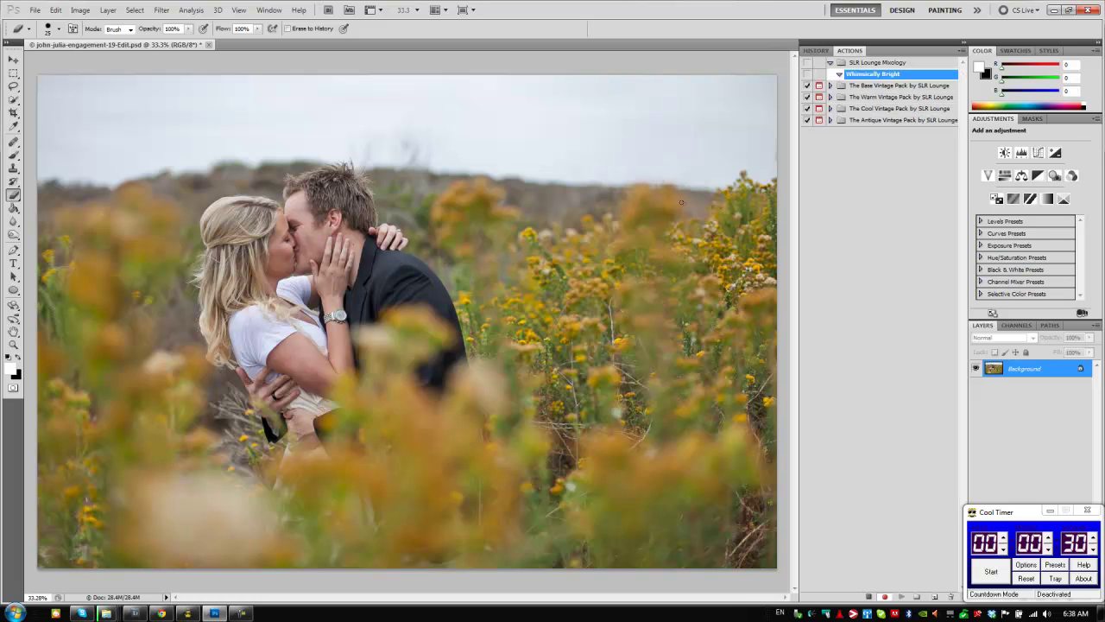
Step: Start the countdown timer and play Desaturated Cross + Bright Wash from The Base Vintage Pack
left_click(1019, 517)
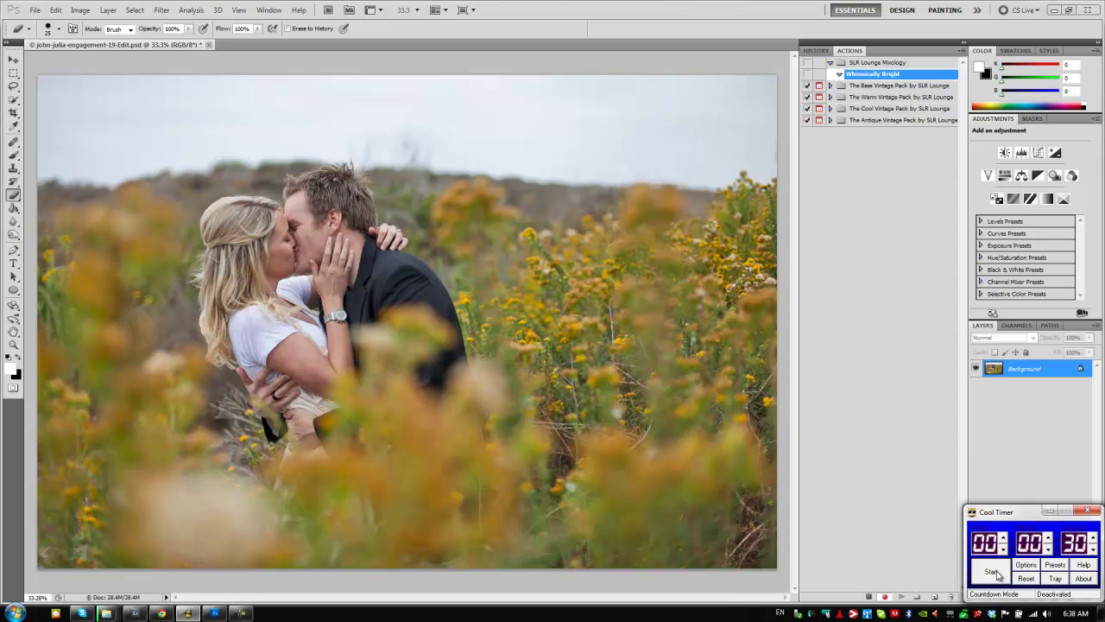
left_click(994, 574)
left_click(830, 86)
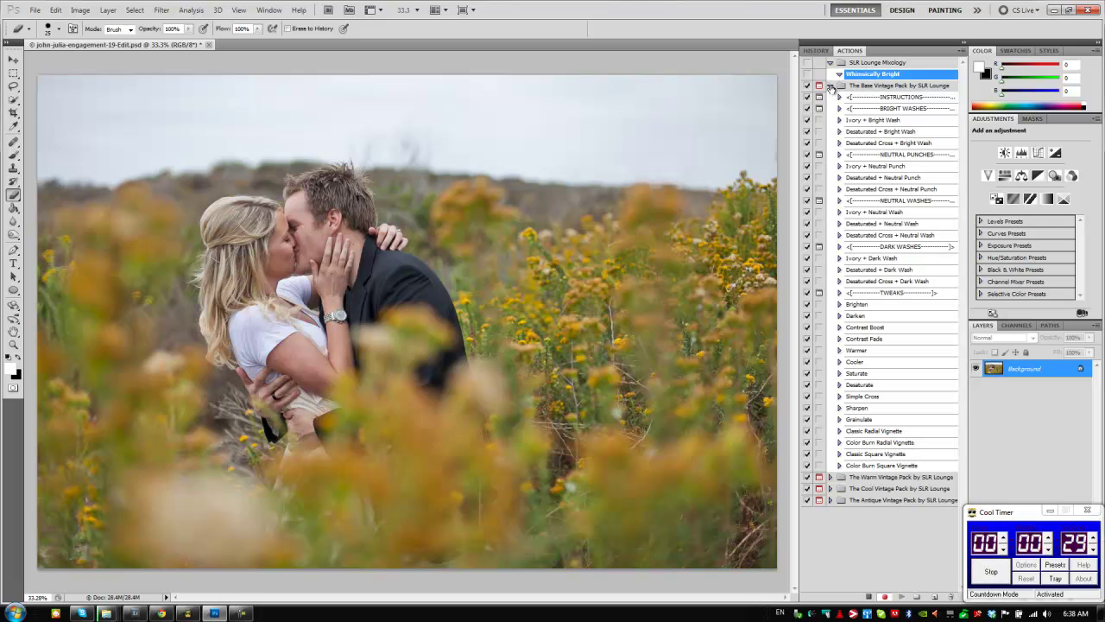
left_click(901, 143)
left_click(899, 597)
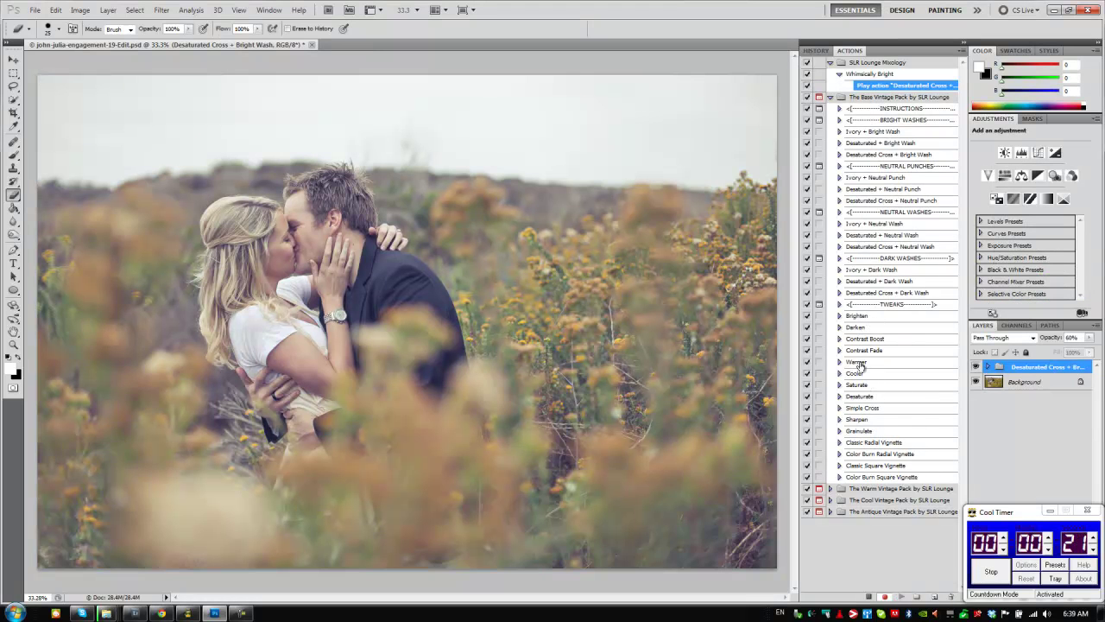
Step: Play Warmer, Contrast Boost and Brighten, then lower Brighten's opacity to 20%
left_click(862, 364)
left_click(900, 596)
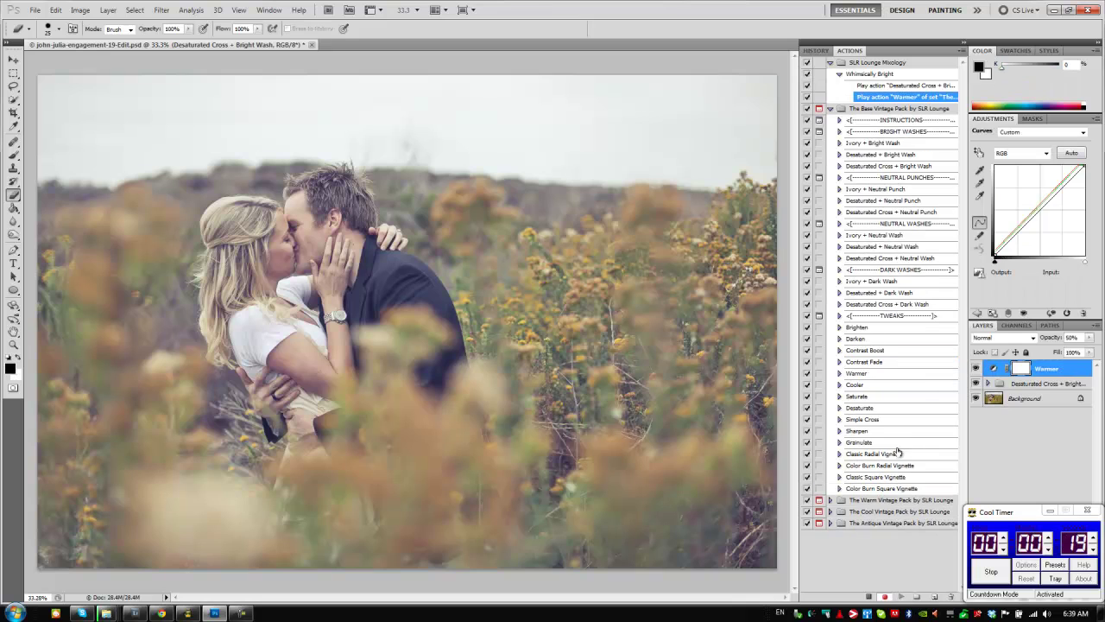
left_click(889, 351)
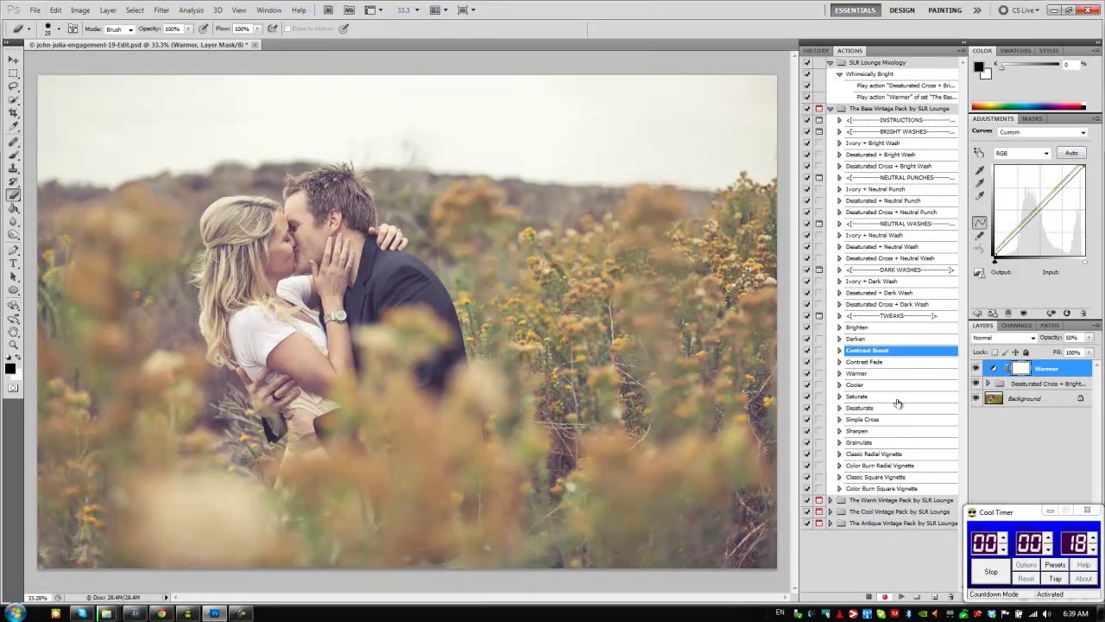
left_click(899, 596)
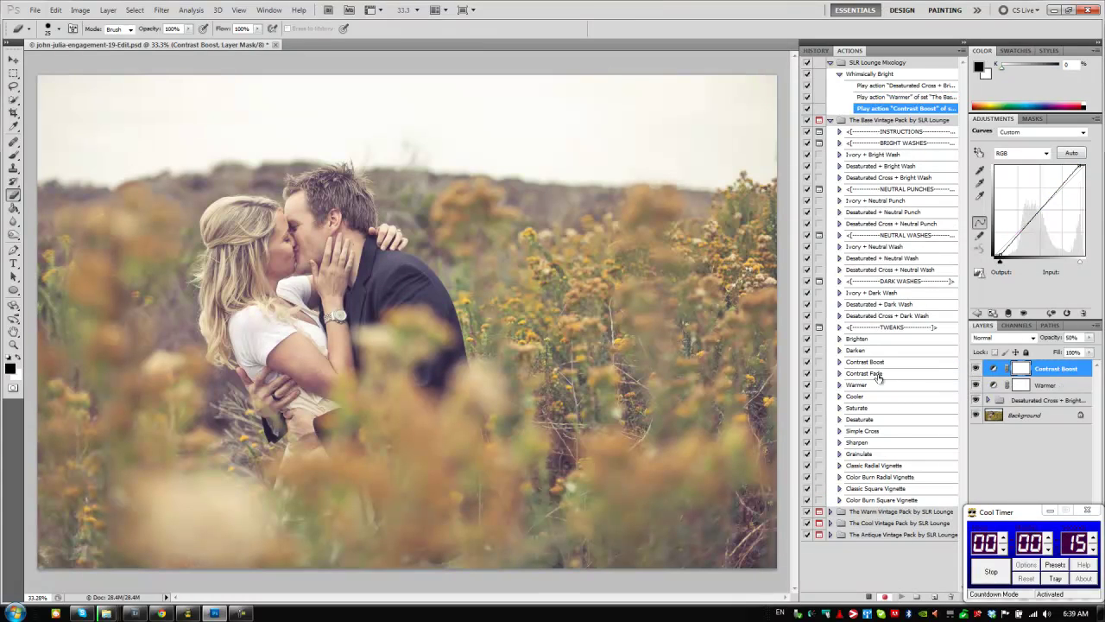
left_click(877, 338)
left_click(899, 597)
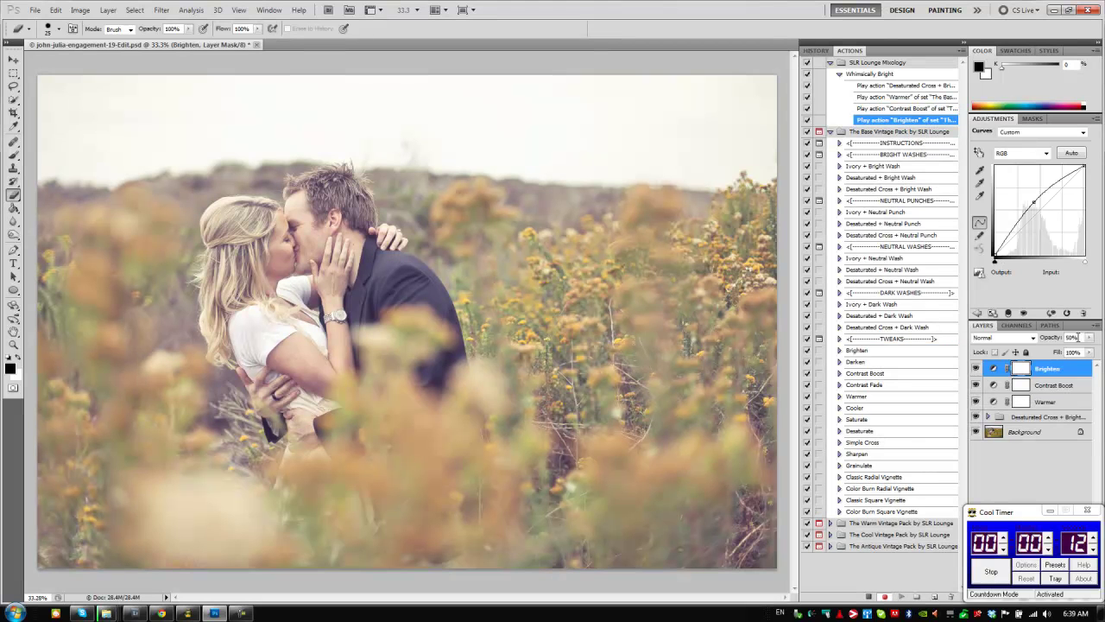
left_click_drag(1060, 338, 1040, 338)
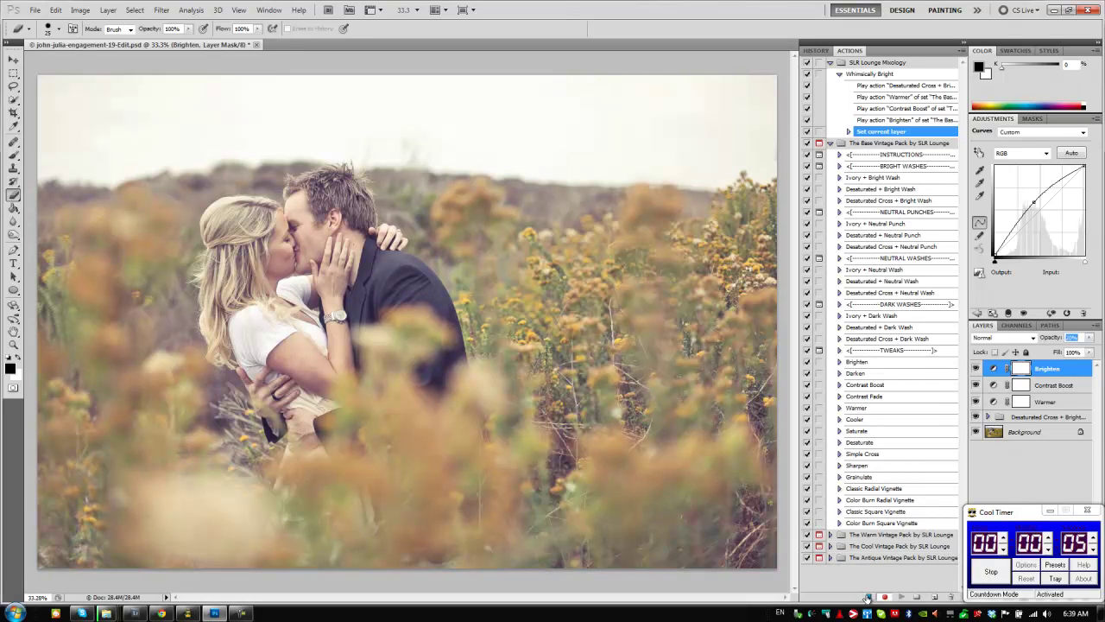
Step: Stop the timer, resume recording, and select layers from Brighten down to the Desaturated Cross group
left_click(991, 572)
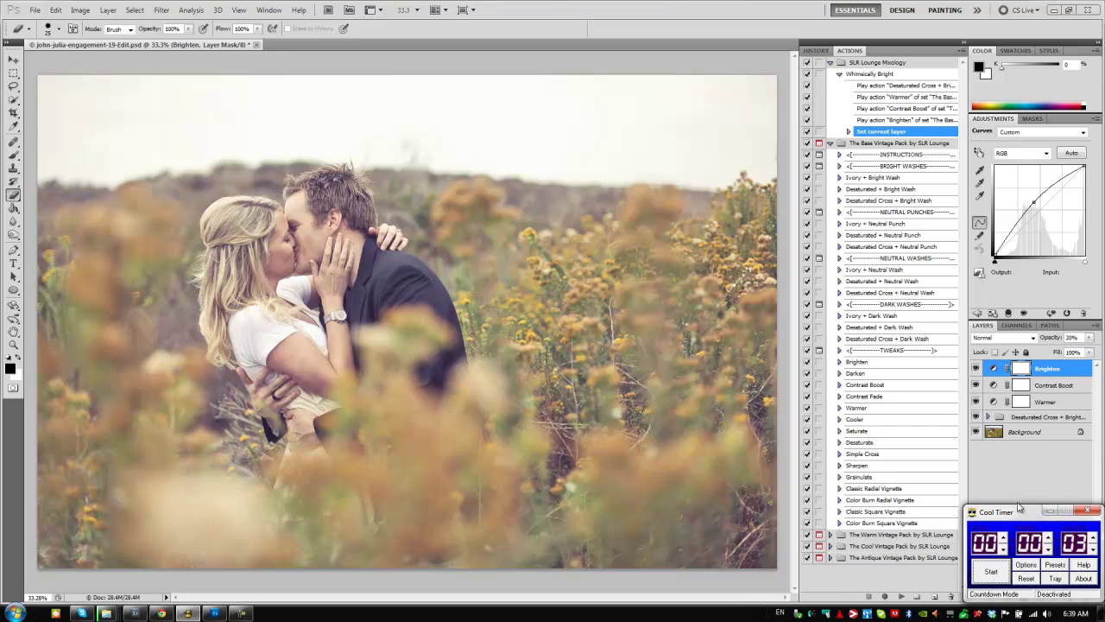
left_click(1044, 406)
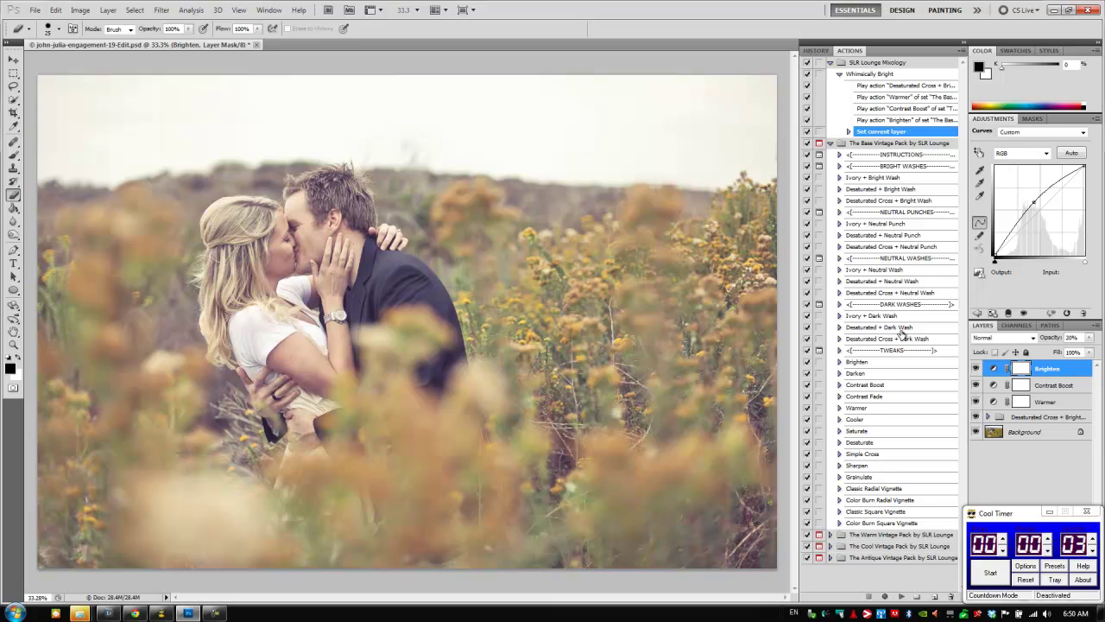
left_click(884, 598)
left_click_drag(1007, 516, 60, 522)
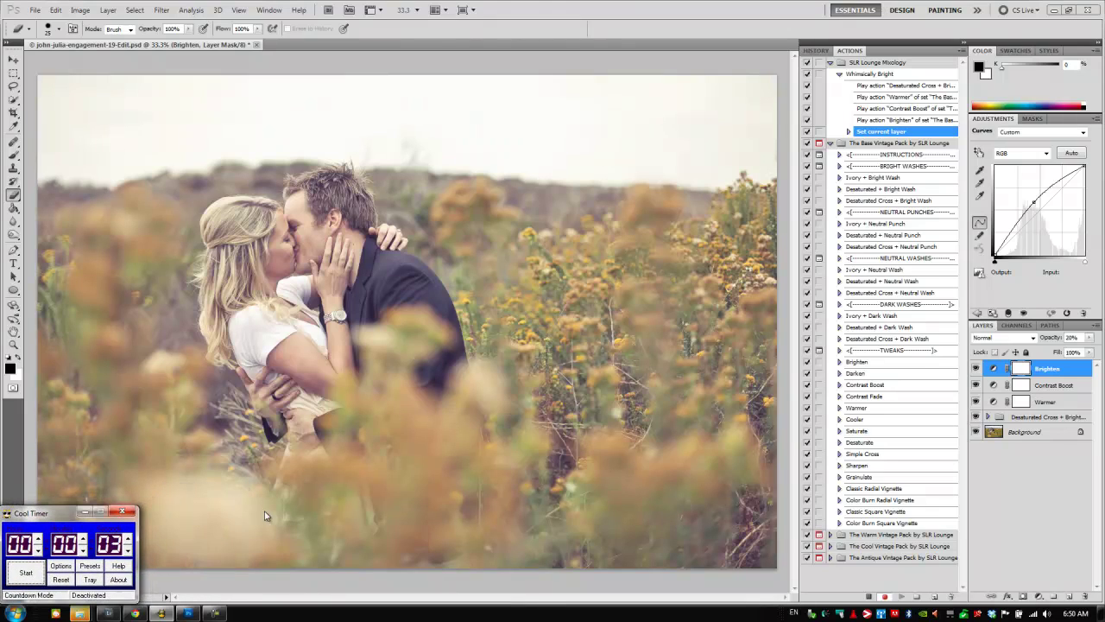
left_click(1048, 369)
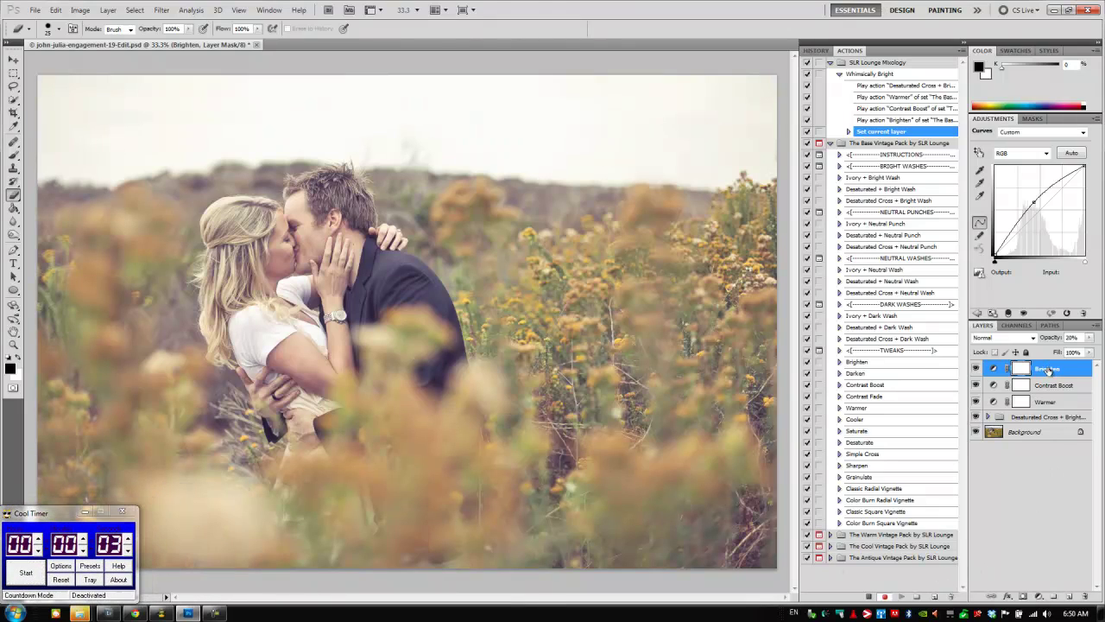
left_click(1043, 417, "shift")
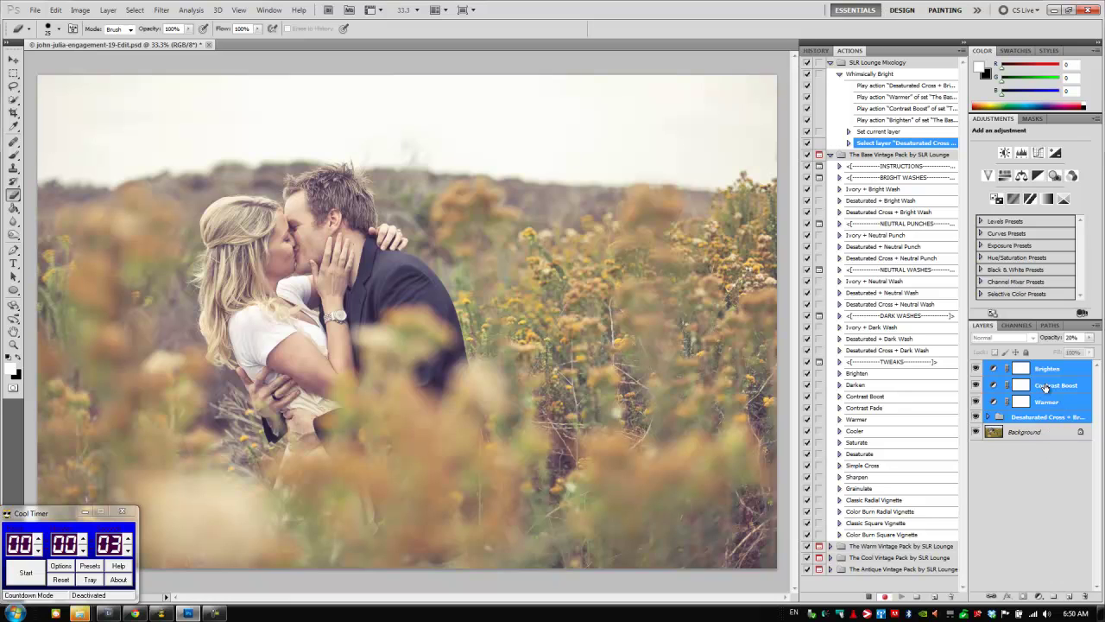
Step: Group the selected layers into a new folder named 'Whimsically Bright'
left_click_drag(1045, 385, 1055, 595)
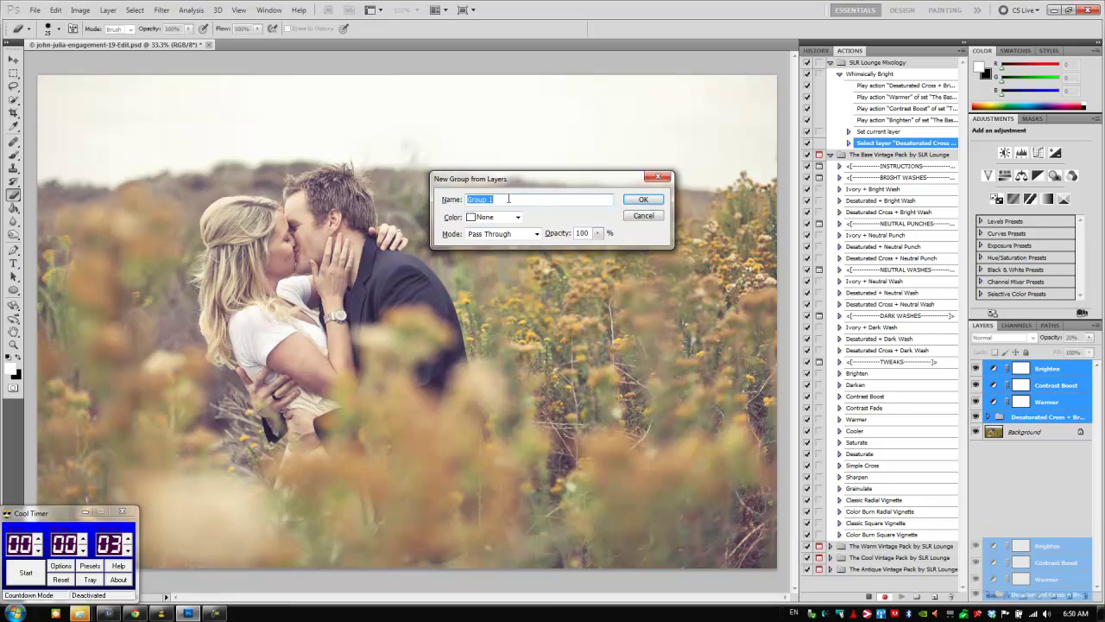
type("Whimsically Bright")
left_click(648, 200)
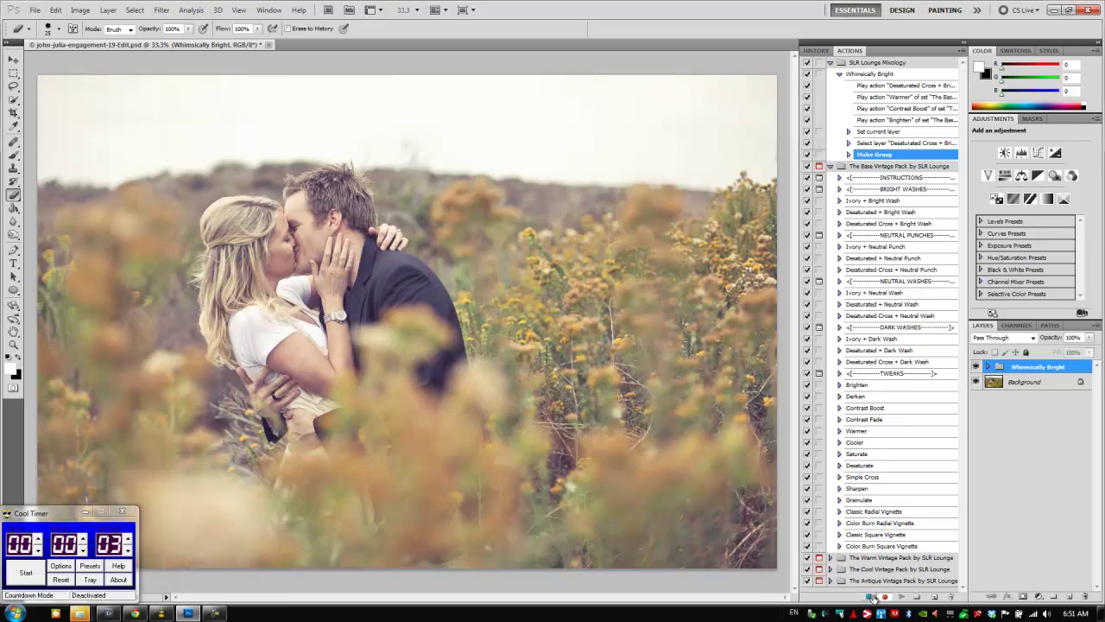
Step: Delete the Whimsically Bright layer group and replay the Whimsically Bright action to rebuild it
left_click(840, 77)
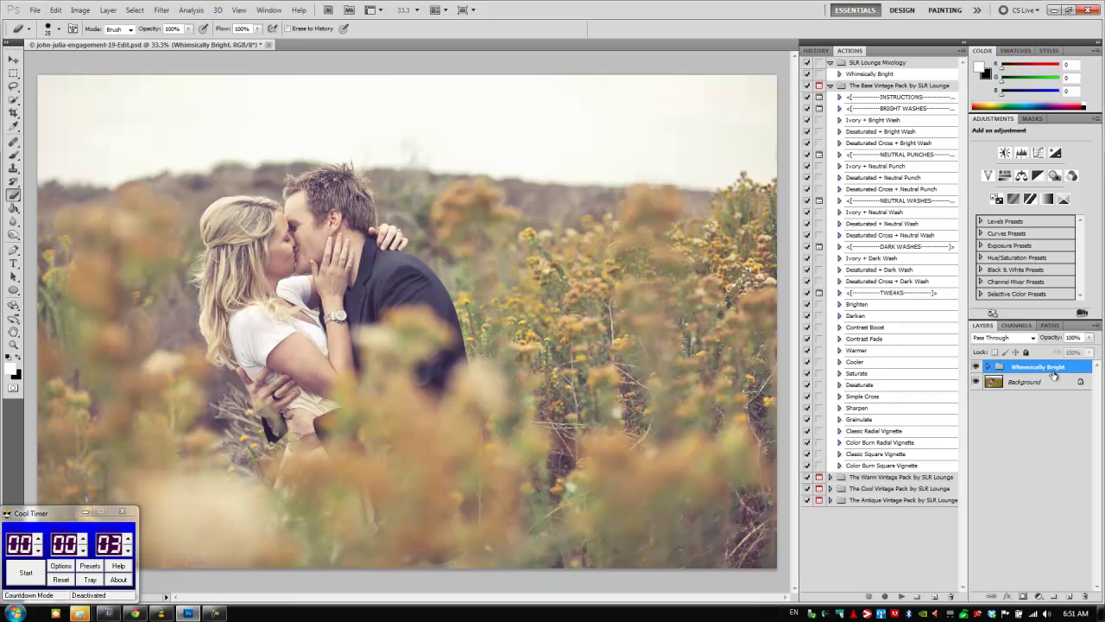
left_click_drag(1055, 372, 1084, 596)
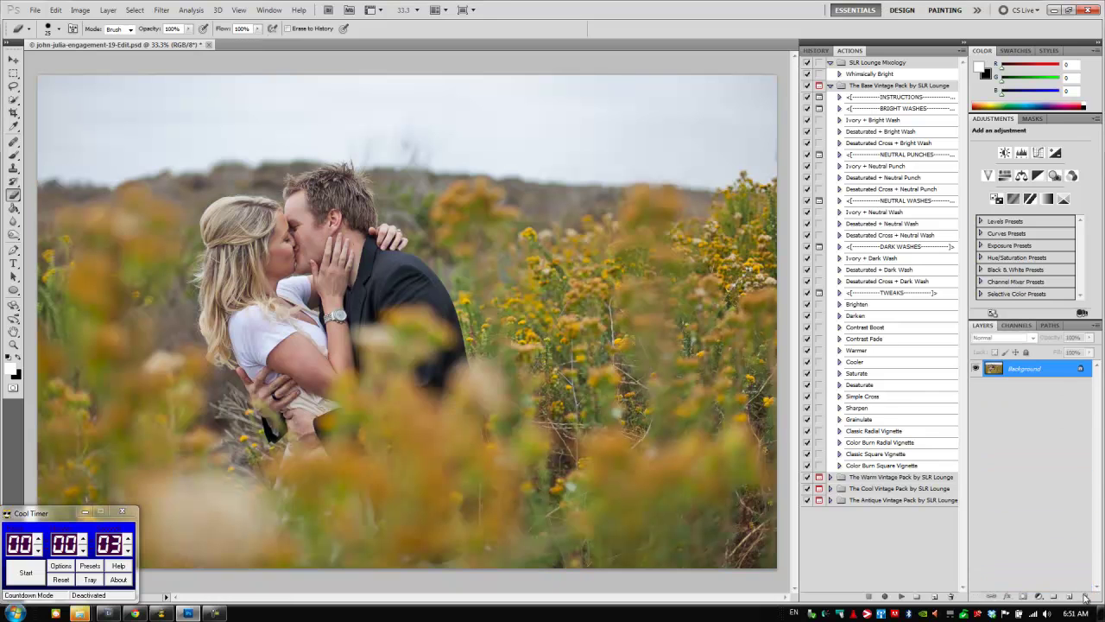
left_click(874, 75)
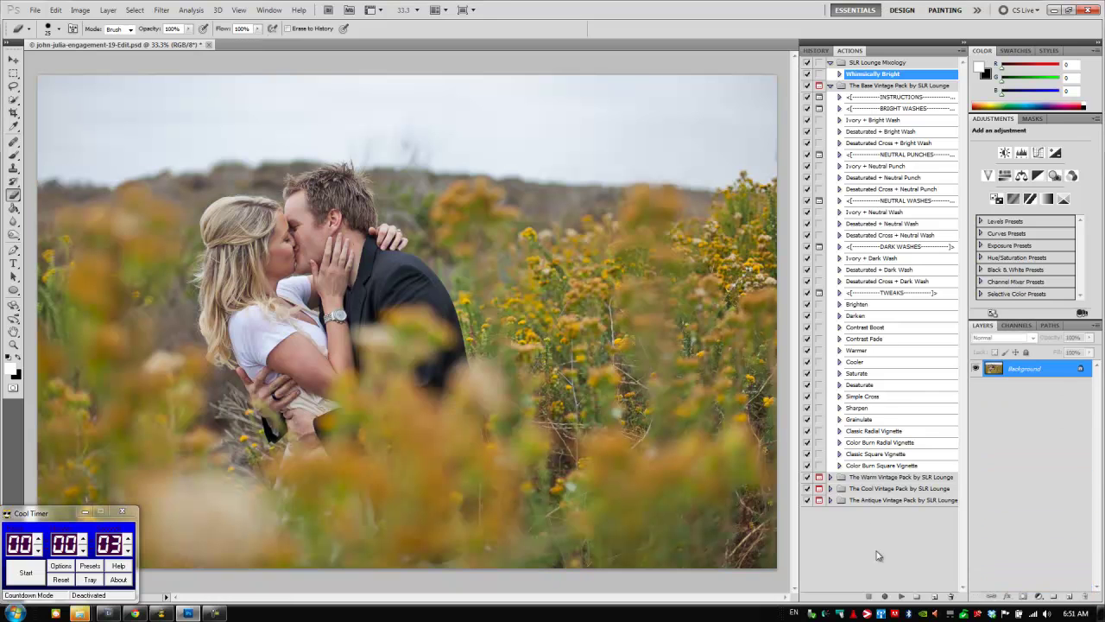
left_click(900, 596)
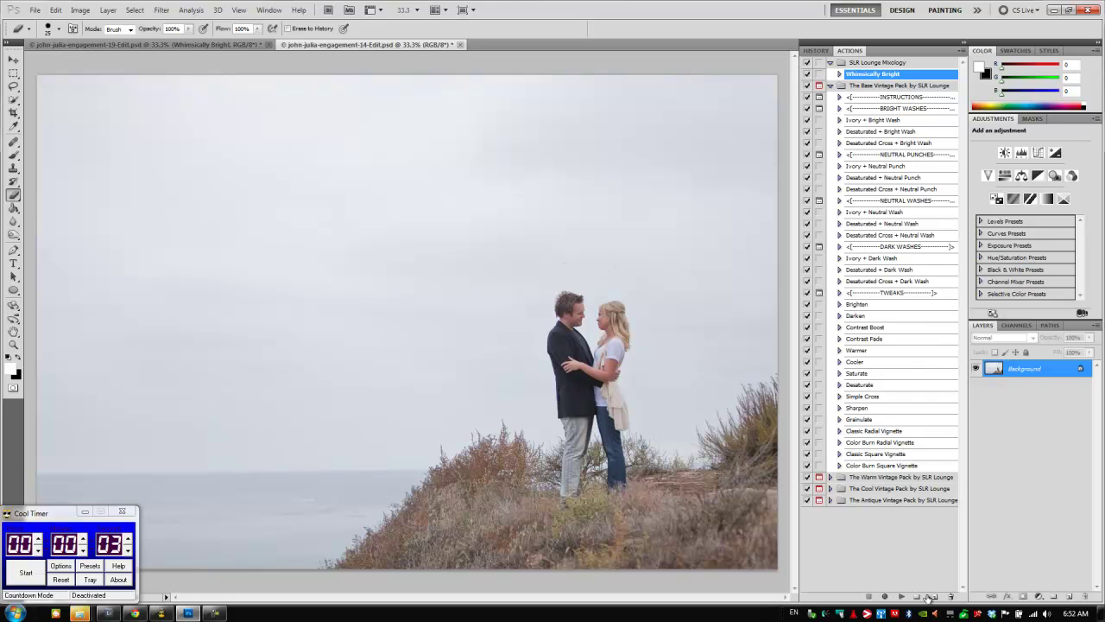
Step: Play the Whimsically Bright action on john-julia-engagement-14-Edit.psd
left_click(901, 596)
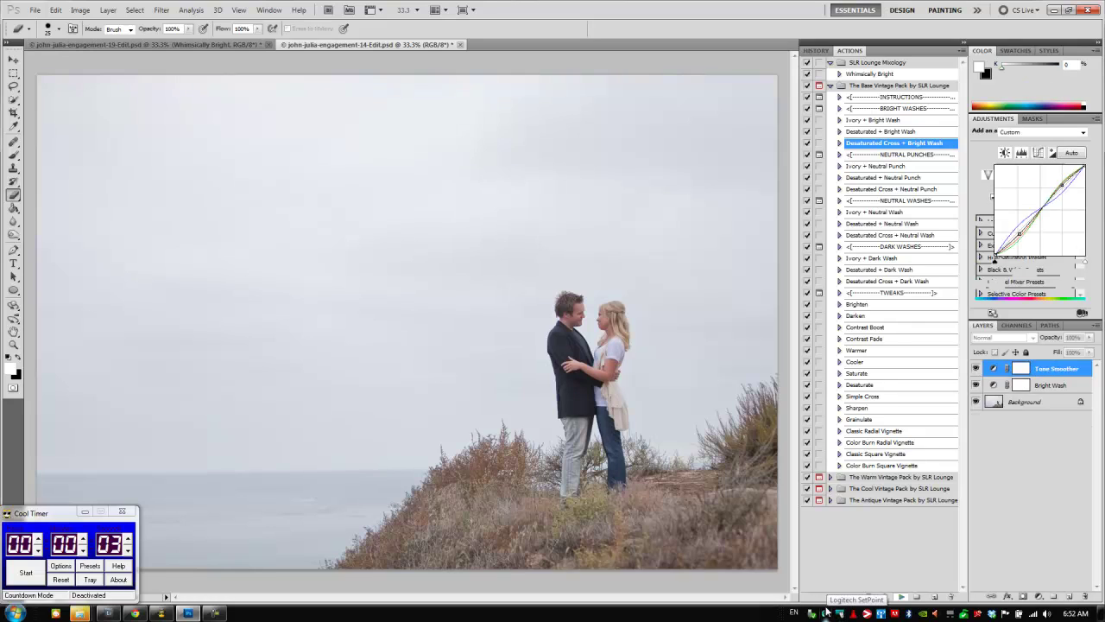